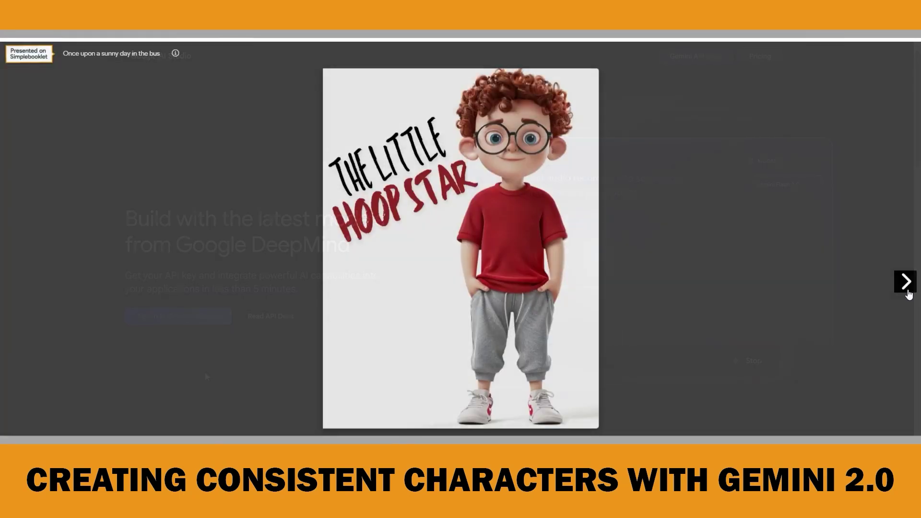
Flip The Little Hoop Star booklet forward four spreads and scroll down the page.
left_click(908, 291)
left_click(908, 292)
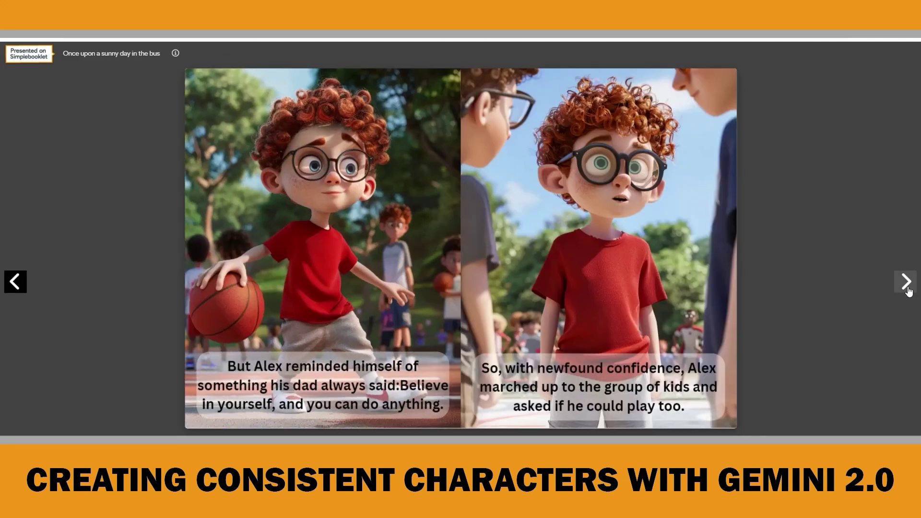
left_click(908, 291)
left_click(908, 291)
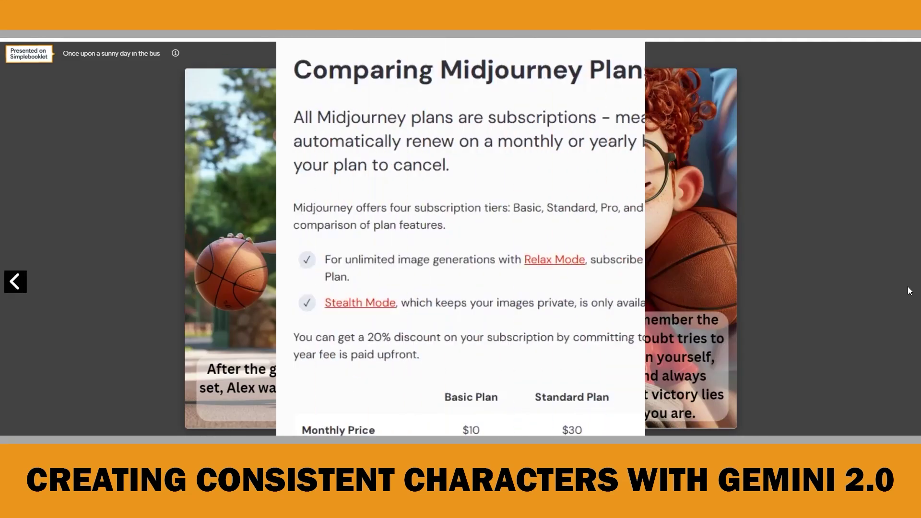
scroll(455, 236, "down", 3)
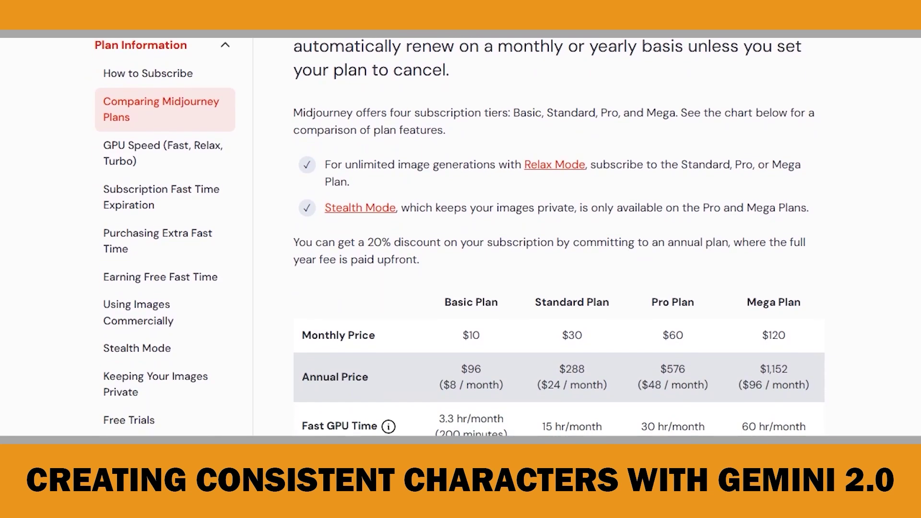
scroll(559, 237, "down", 4)
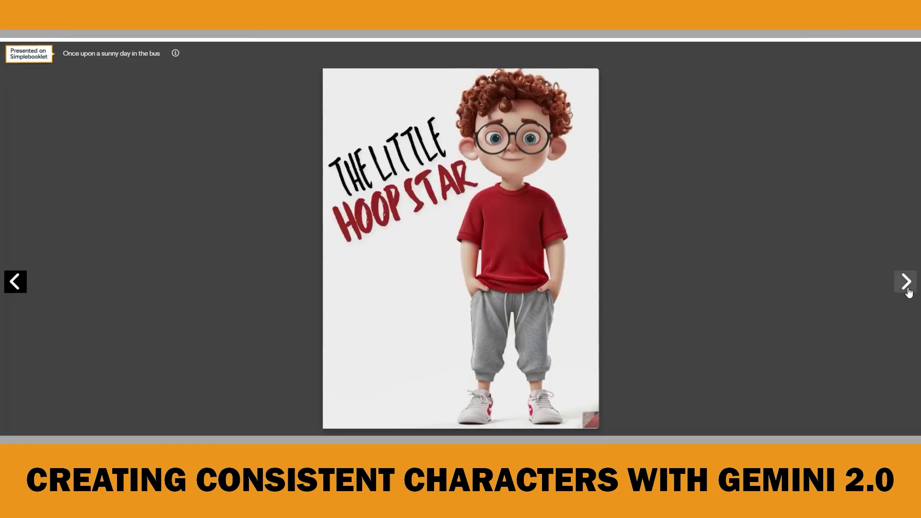
Page forward five spreads from the booklet's cover to its last spread.
left_click(907, 290)
left_click(907, 292)
left_click(906, 283)
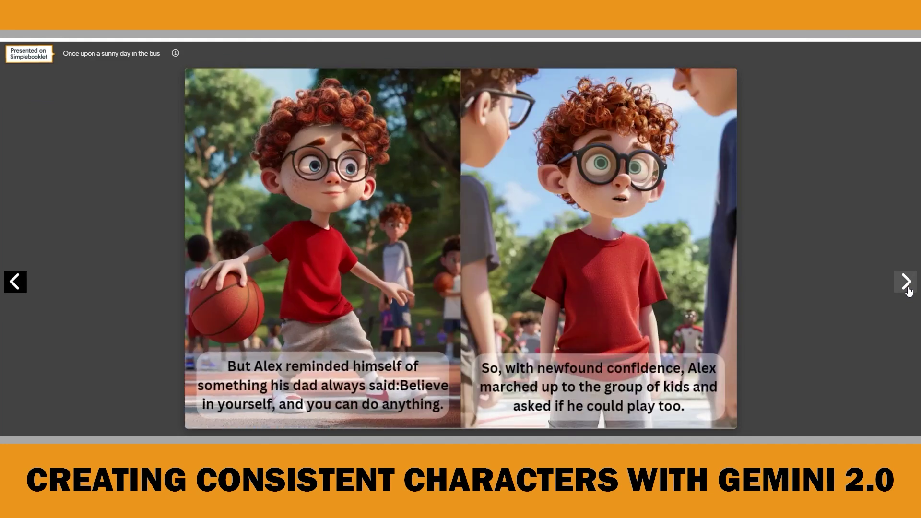
left_click(907, 283)
left_click(906, 283)
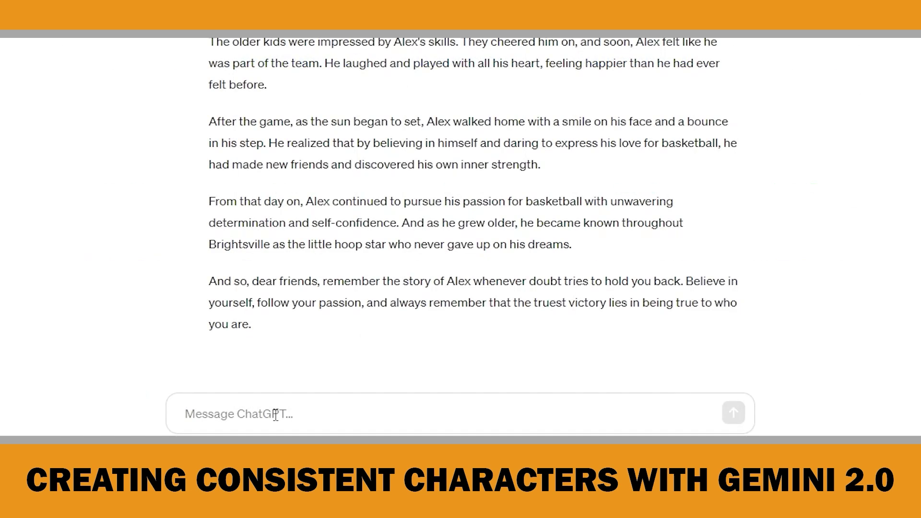
Send ChatGPT the ten-page book outline request, then the request for per-page DALL·E prompts.
type("Now let’s create a detailed outline of what will be on each page of the children’s book.There should be a max 10 pages.")
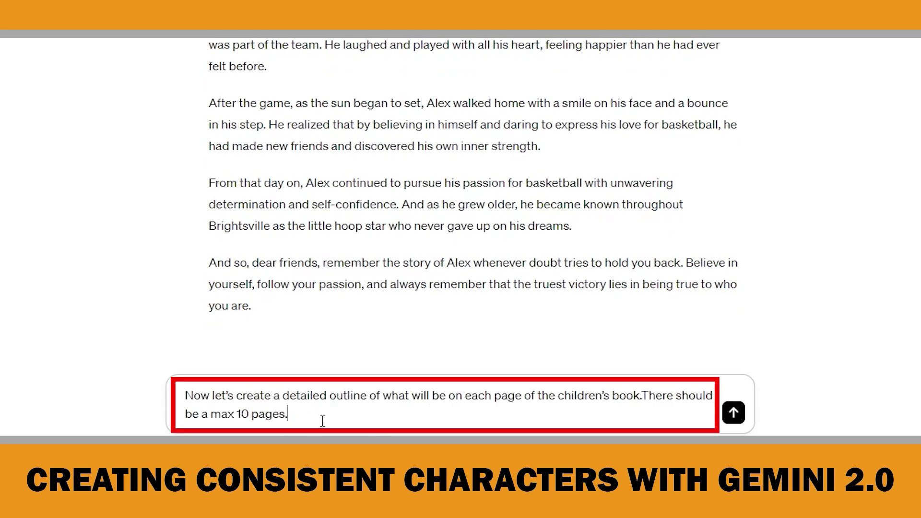
left_click(733, 413)
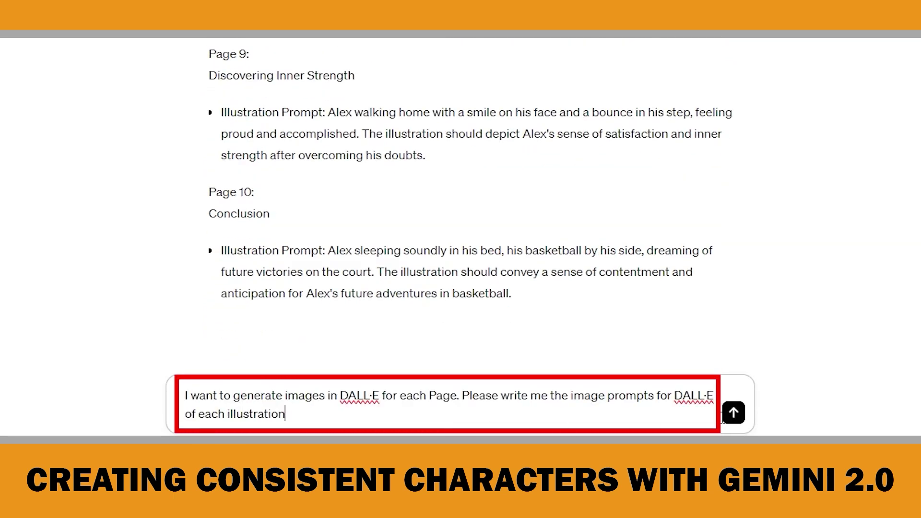
left_click(733, 413)
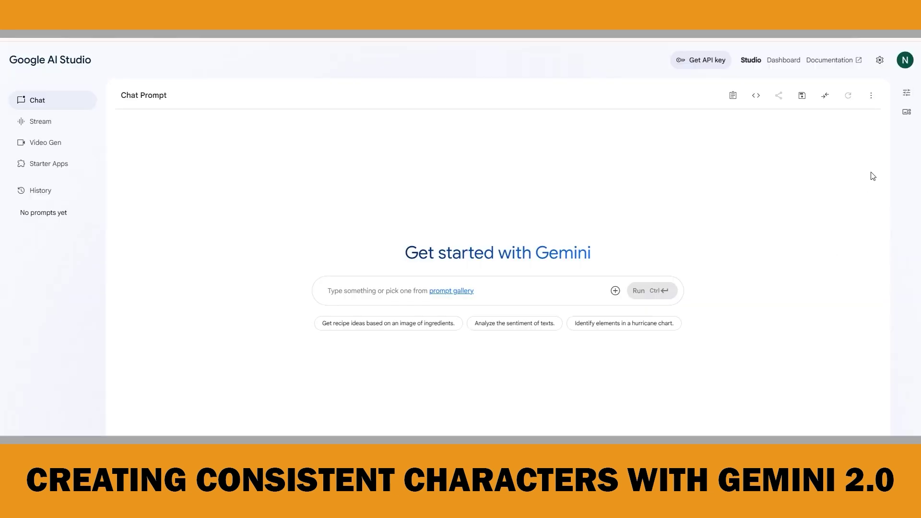
In Run settings, pick Gemini 2.0 Flash (Image Generation) Experimental from the Gemini 2.0 models.
left_click(908, 95)
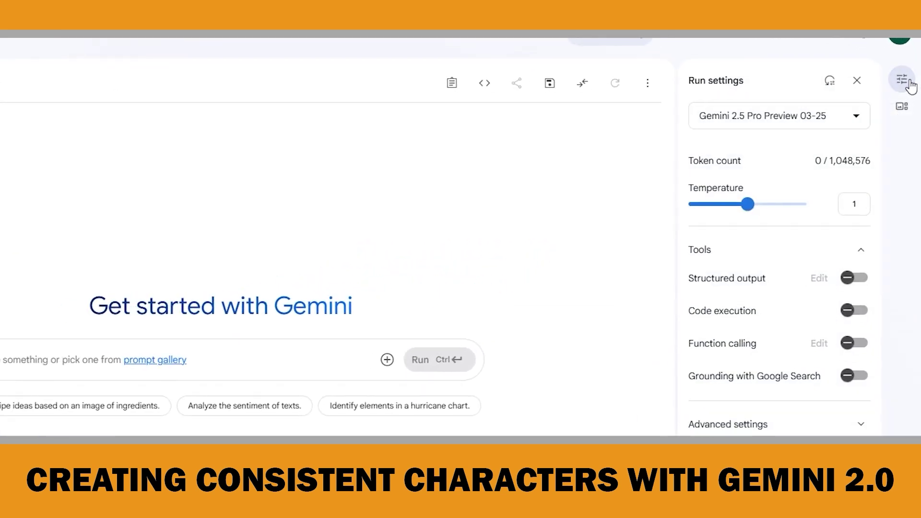
left_click(853, 117)
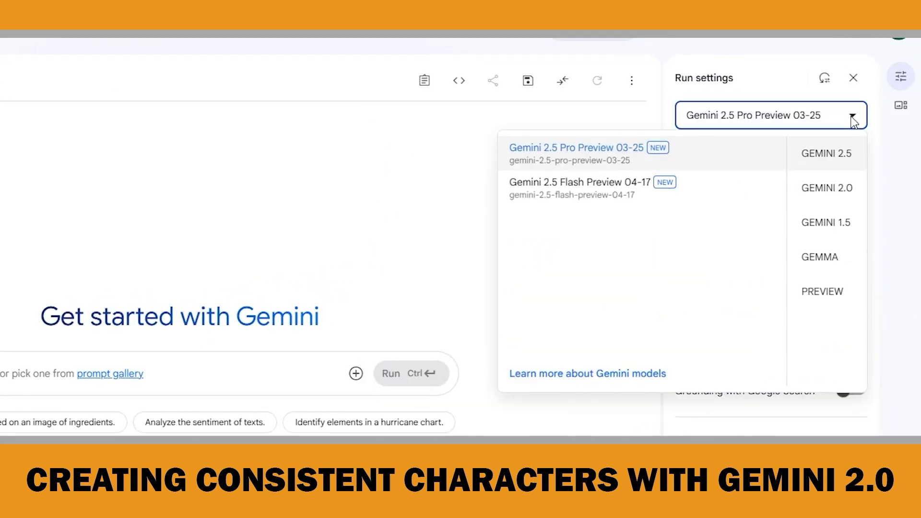
left_click(814, 196)
mouse_move(575, 195)
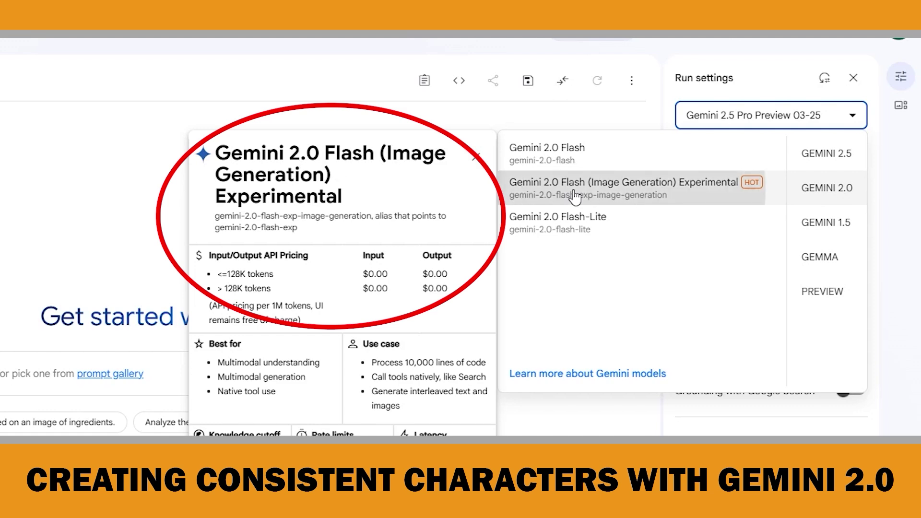
left_click(575, 195)
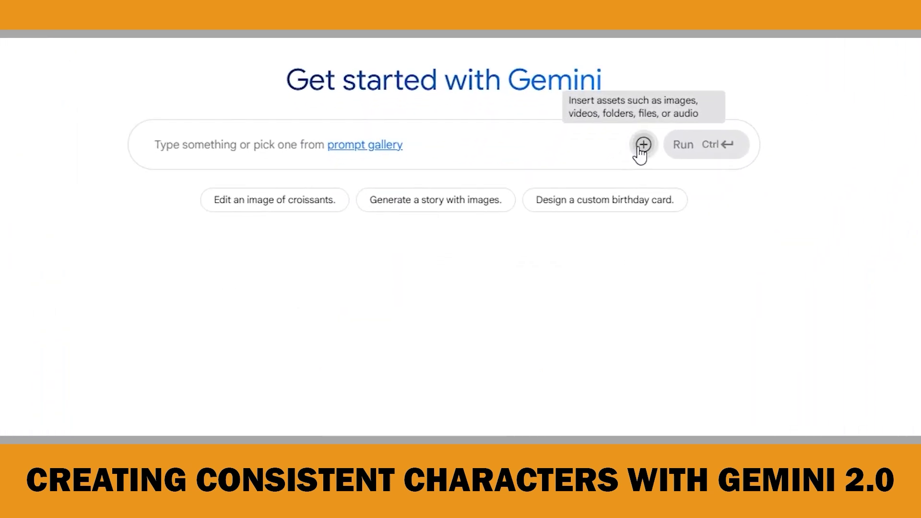
Attach the boy reference image and run the pasted Pixar-style prompt of Alex dribbling down the sidewalk.
left_click(642, 145)
left_click(698, 239)
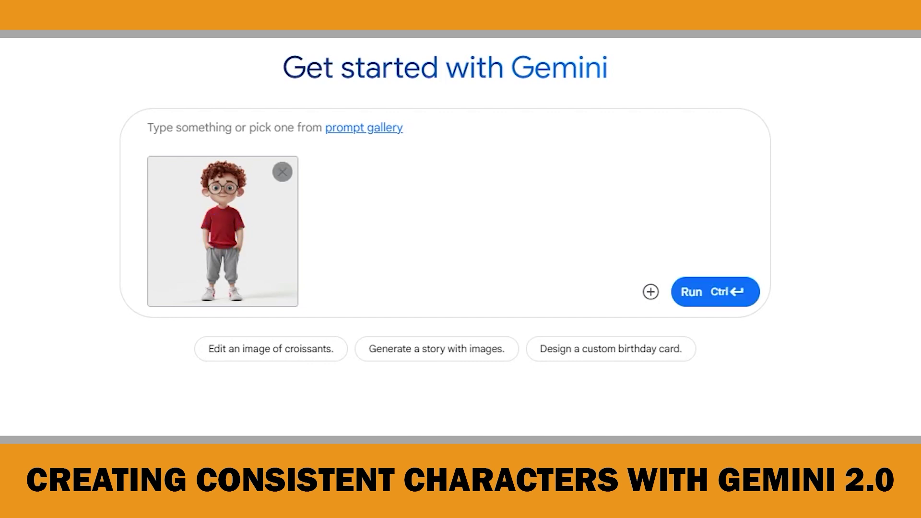
left_click(175, 129)
type("Named Alex, a 6-year-old boy, has curly red hair and blue eyes. He wears framed glasses, dressed in red crew neck short sleeved t-shirt, paired with grey melange Slim-Fit Jogger Sweatpants and white mid top basketball shoes, in pixar style, dribbling his basketball down the sidewalk")
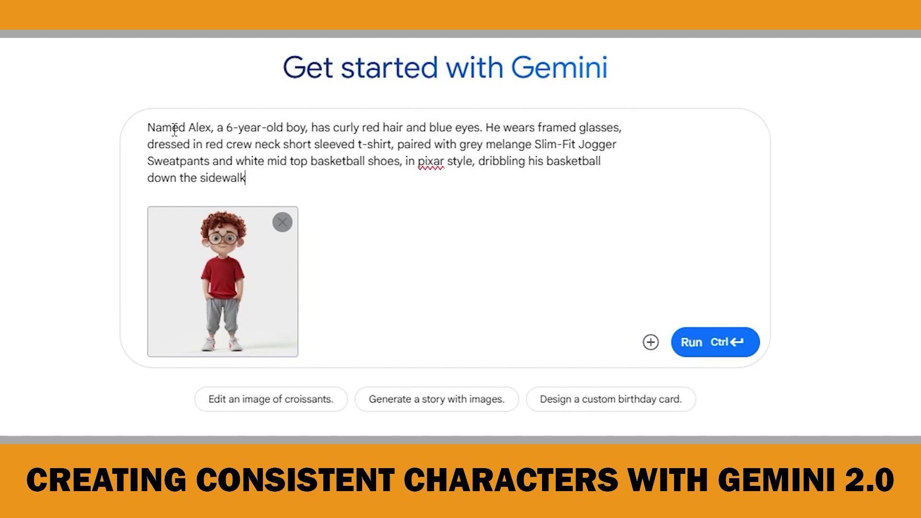
left_click_drag(477, 161, 535, 181)
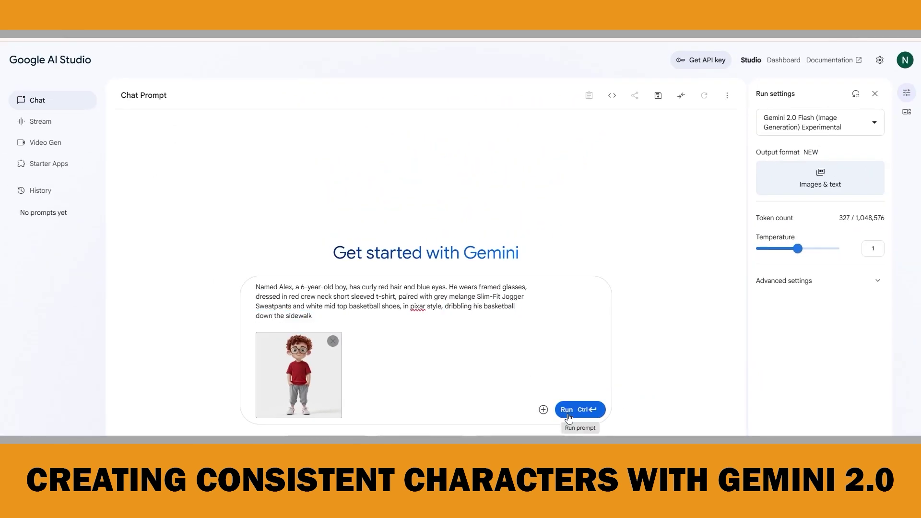
left_click(569, 419)
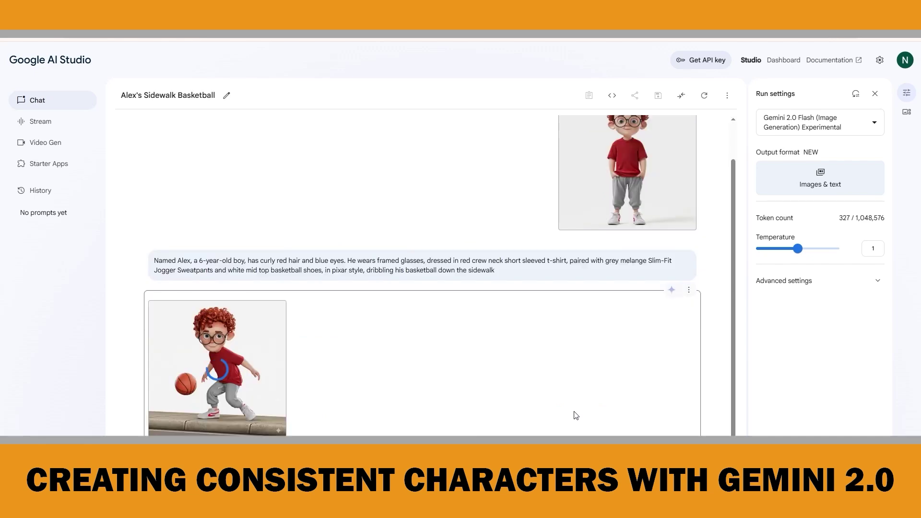
left_click(228, 349)
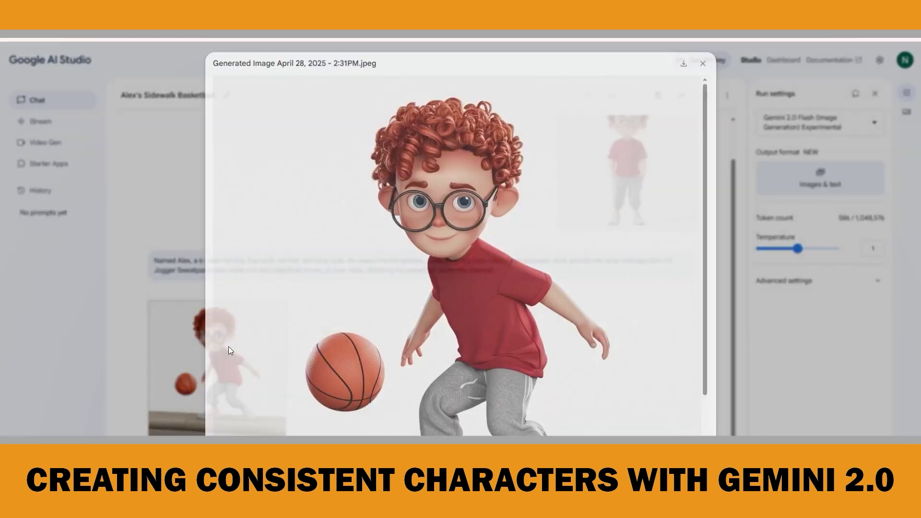
scroll(496, 359, "down", 2)
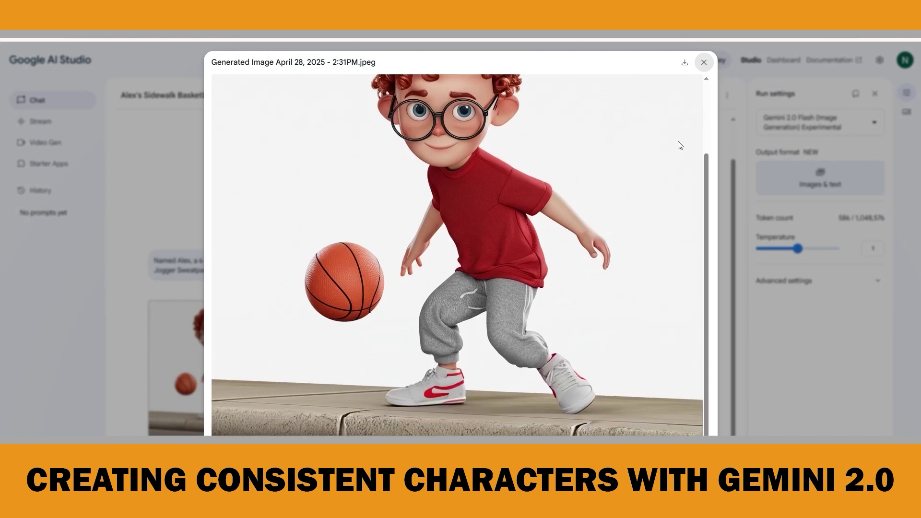
scroll(683, 153, "up", 2)
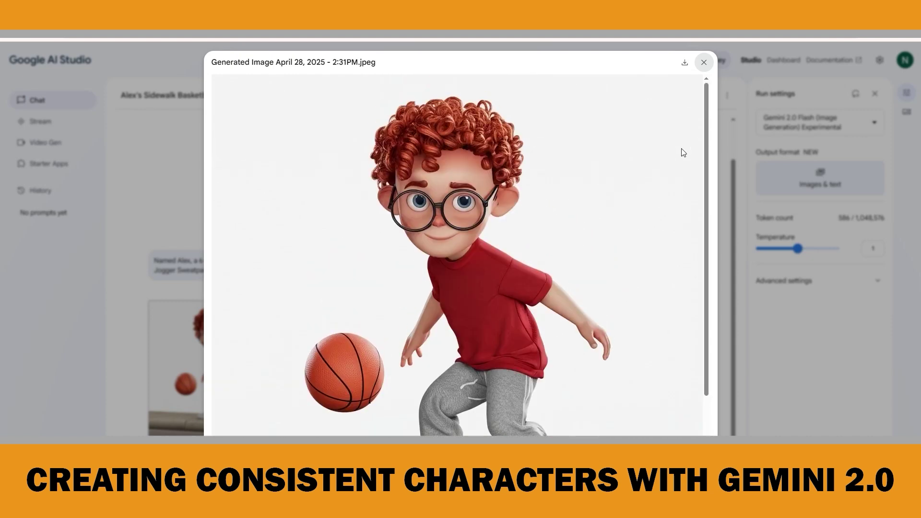
left_click(704, 62)
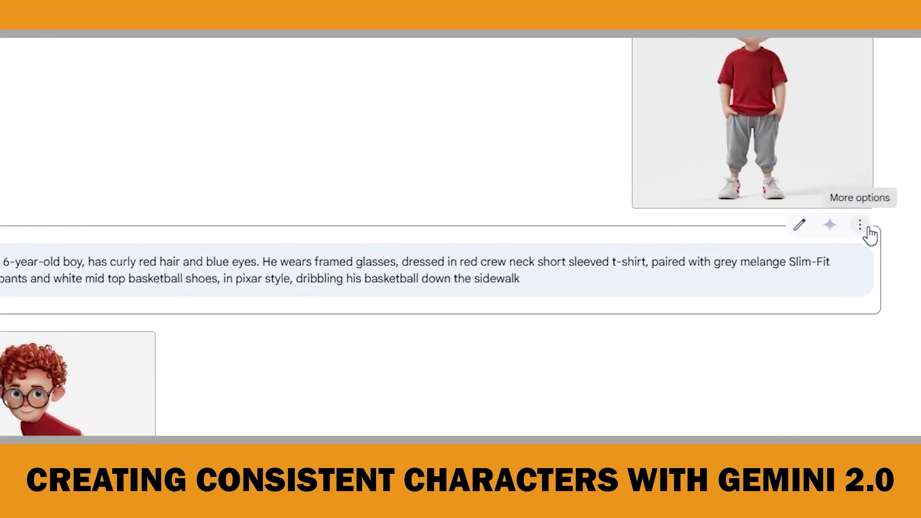
left_click(868, 227)
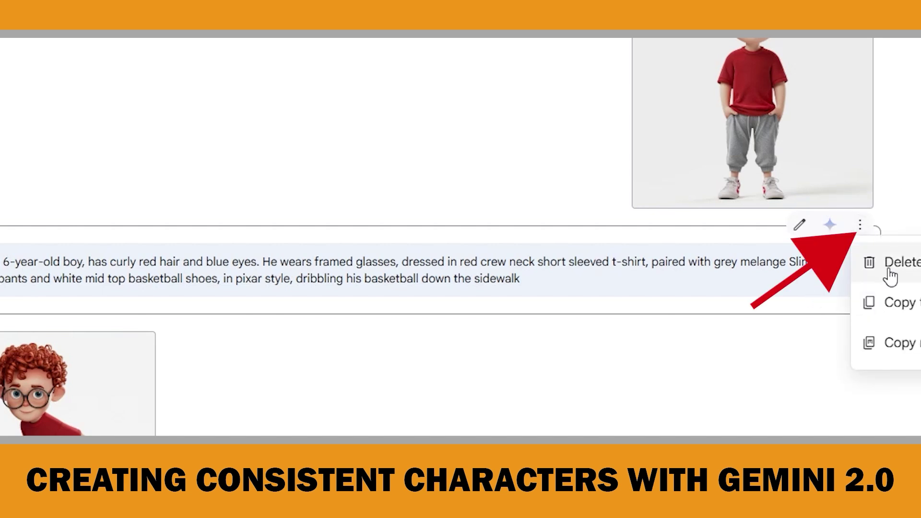
left_click(816, 366)
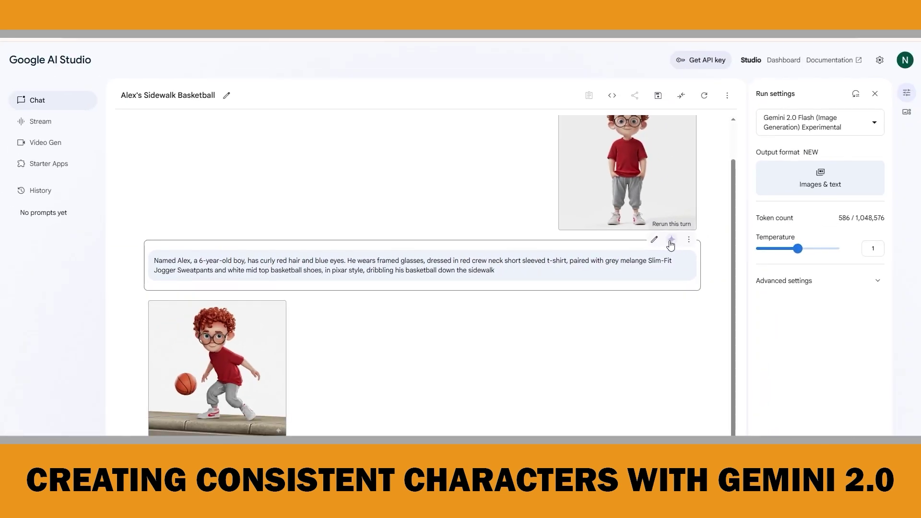
Rerun the sidewalk turn and preview the new tree-lined-path image full size.
left_click(671, 242)
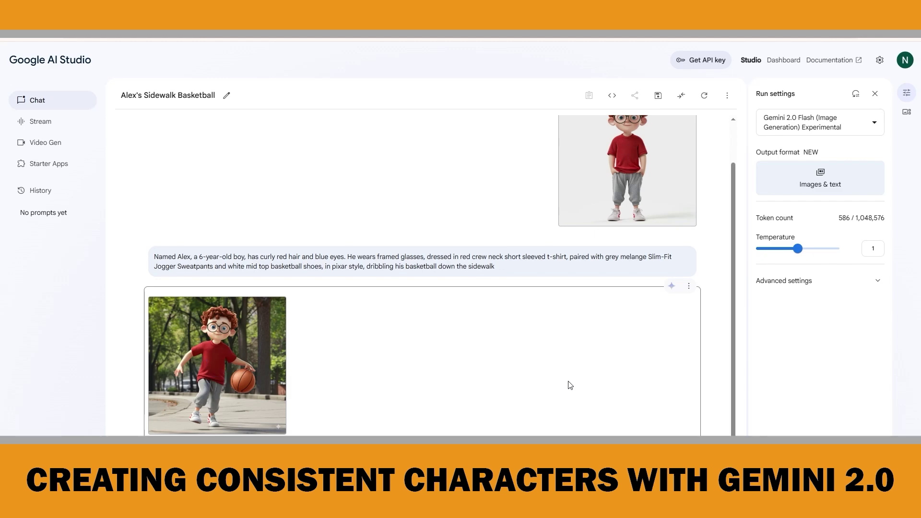
left_click(249, 335)
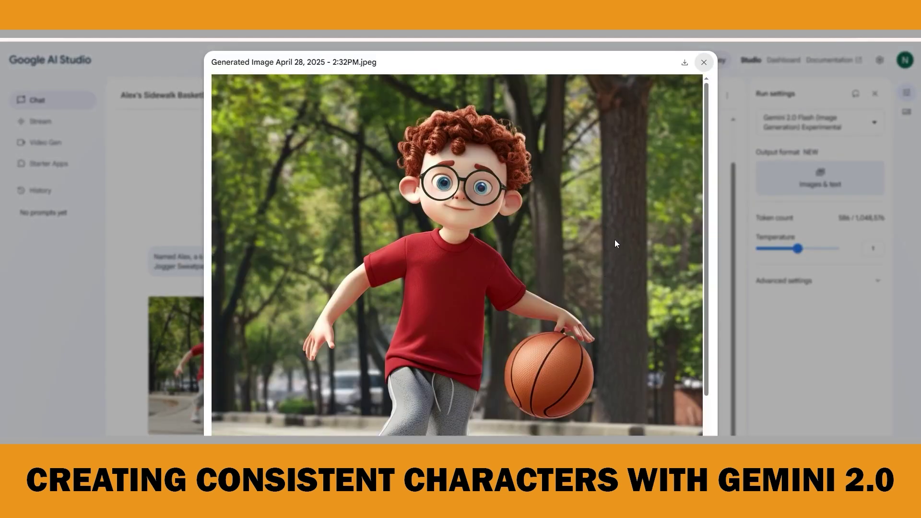
scroll(623, 240, "down", 2)
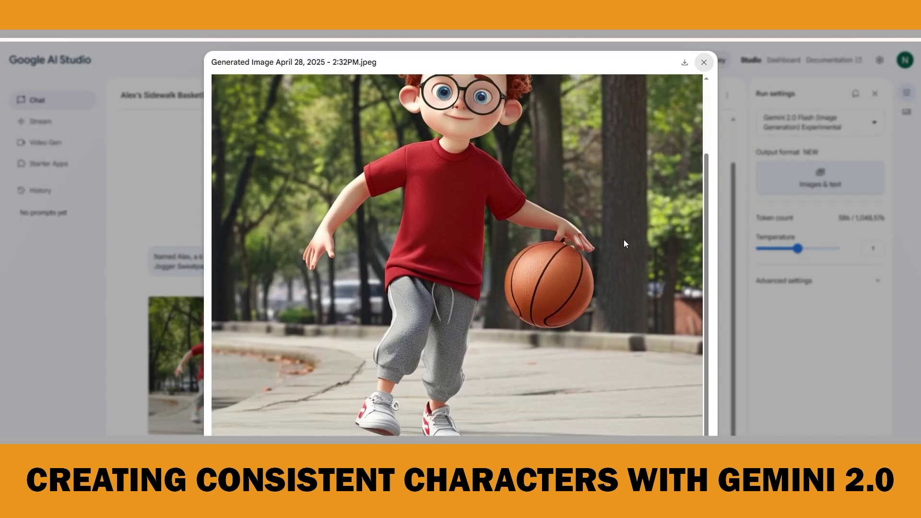
scroll(624, 243, "up", 2)
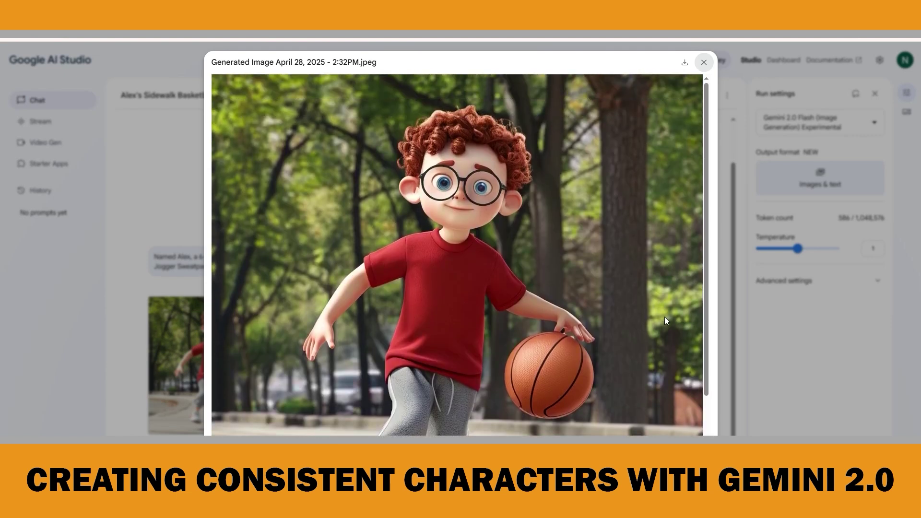
left_click(703, 61)
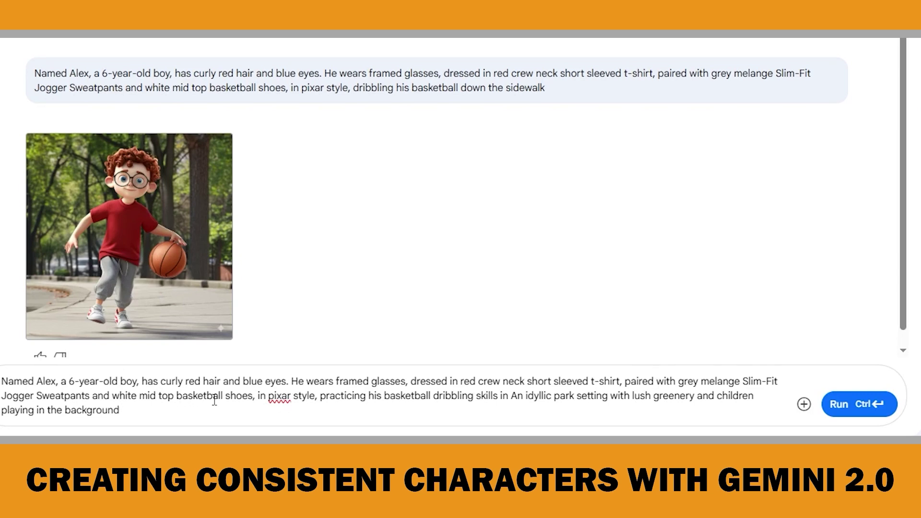
Run the idyllic-park dribbling prompt and view the resulting image full size.
left_click_drag(318, 397, 568, 408)
left_click(850, 421)
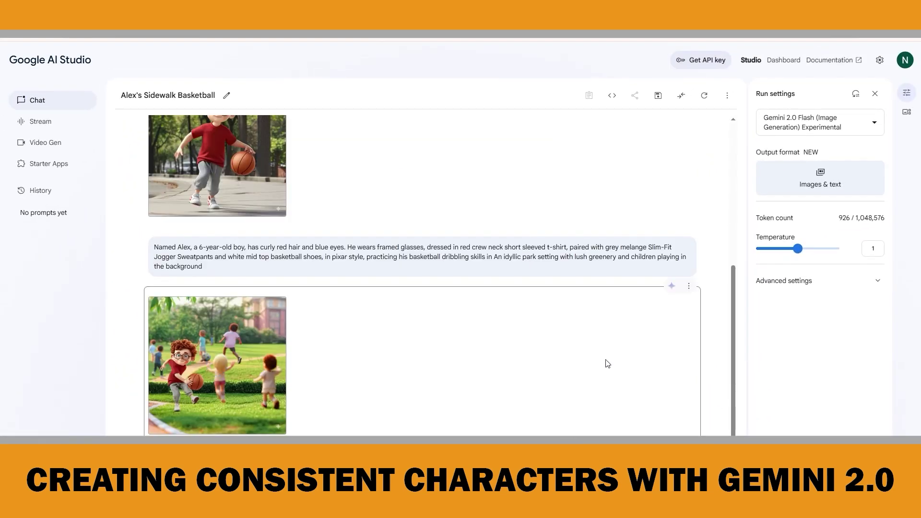
left_click(252, 345)
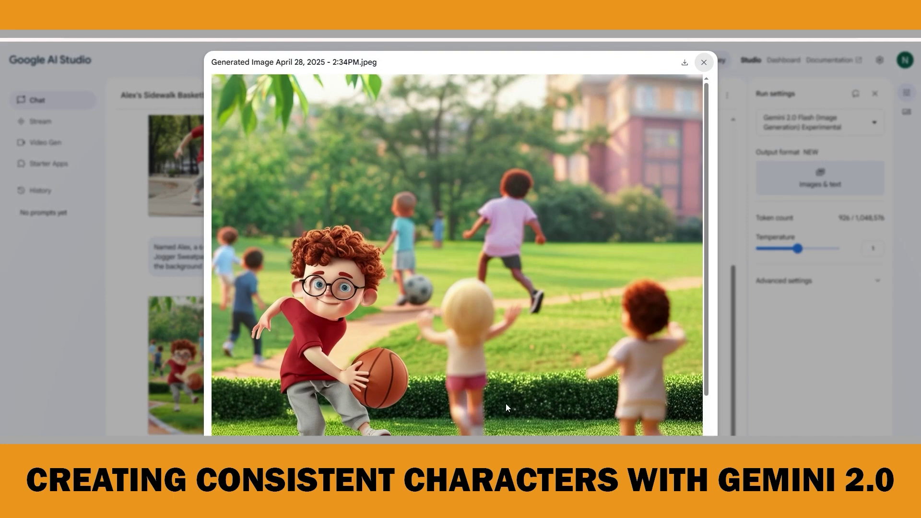
left_click(703, 64)
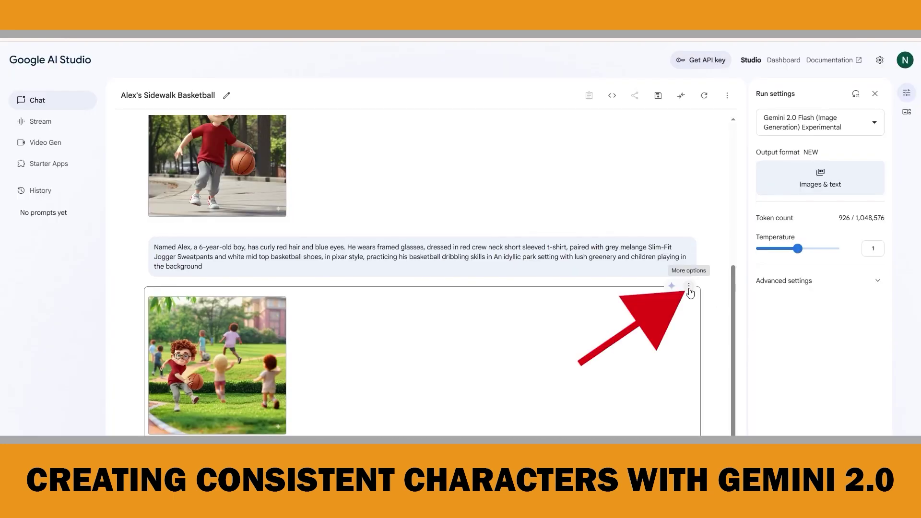
Delete the park image, regenerate it, and inspect the new version.
left_click(692, 287)
left_click(705, 308)
left_click(672, 396)
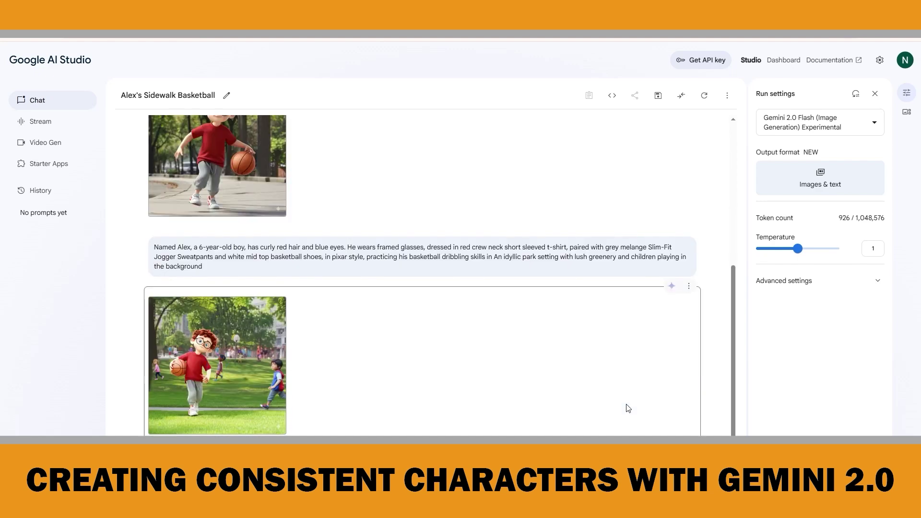
left_click(235, 353)
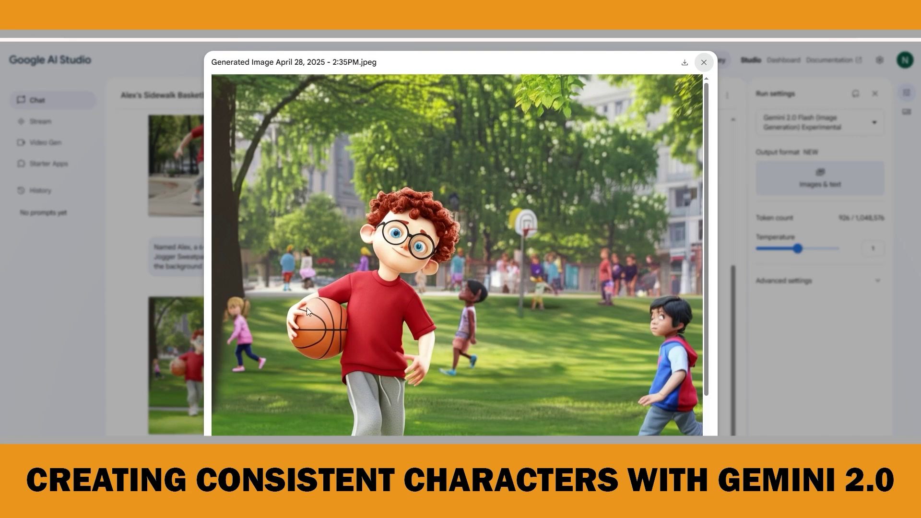
left_click(703, 63)
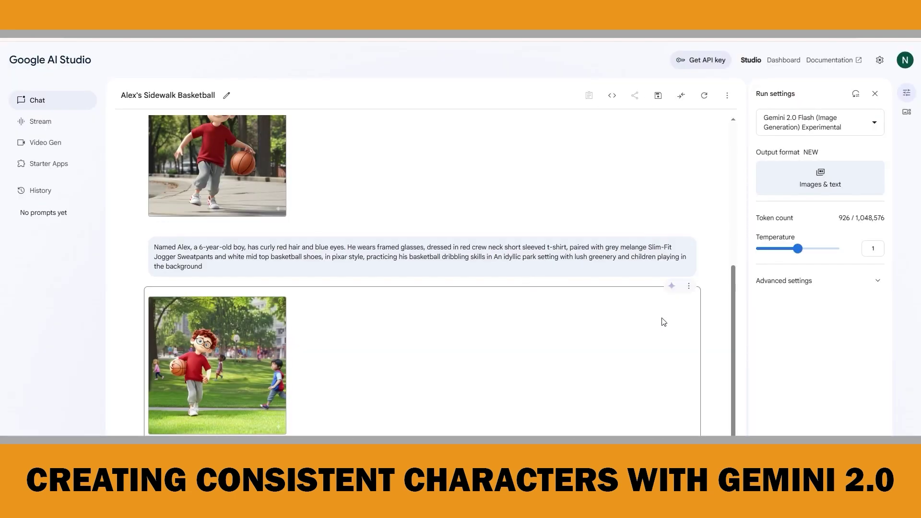
Regenerate the park image again and inspect the benches-and-blossom-tree result.
left_click(672, 287)
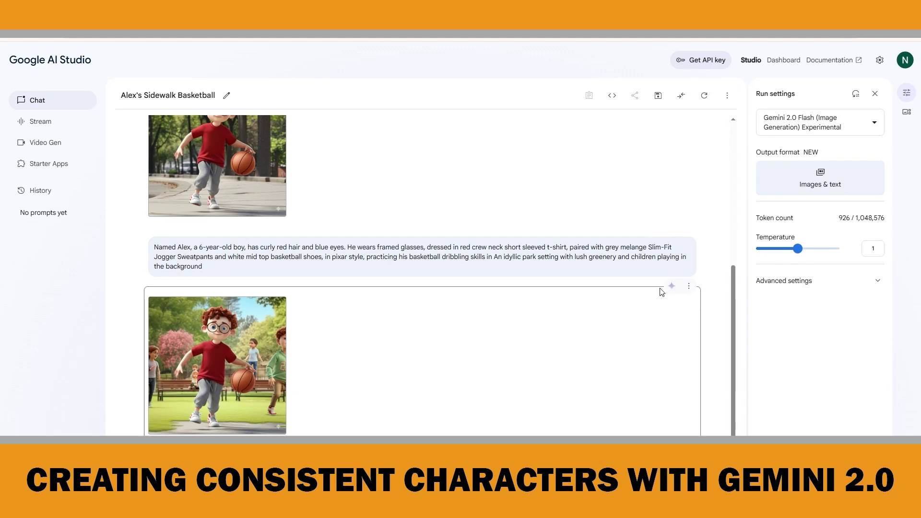
left_click(216, 349)
scroll(558, 289, "down", 2)
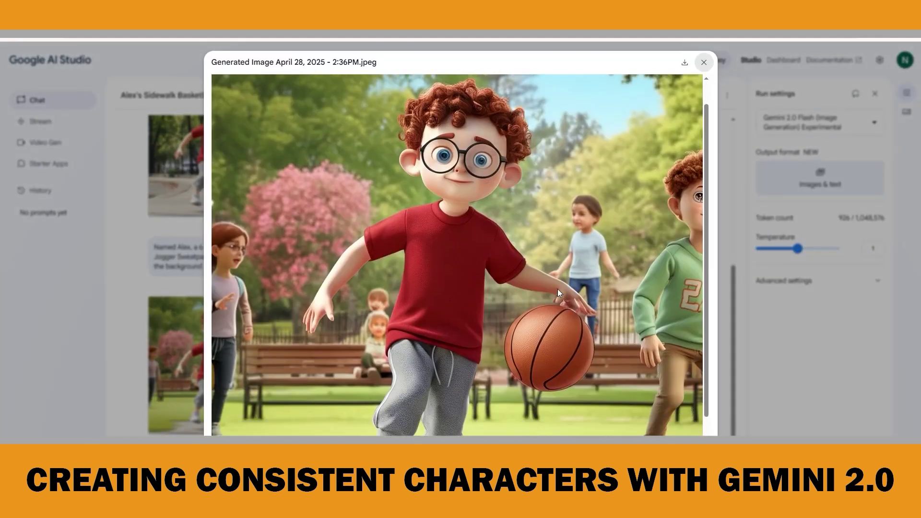
scroll(557, 290, "up", 1)
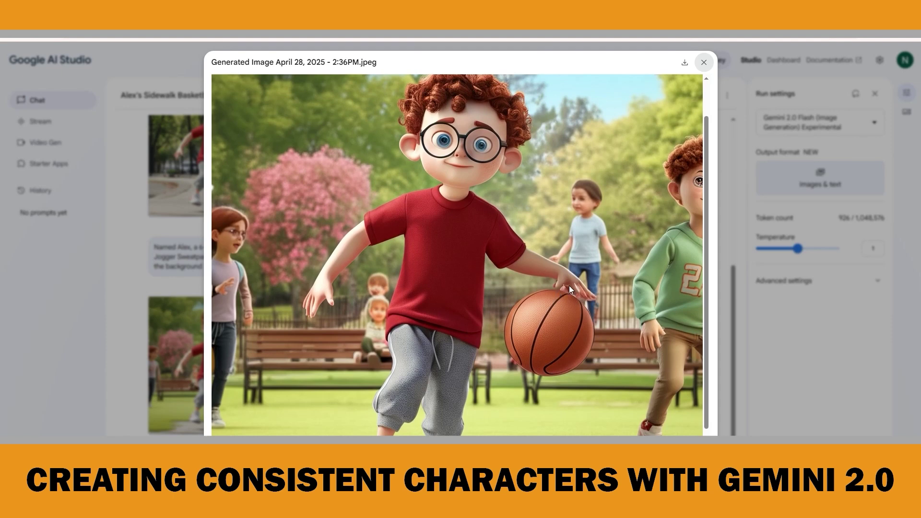
left_click(704, 65)
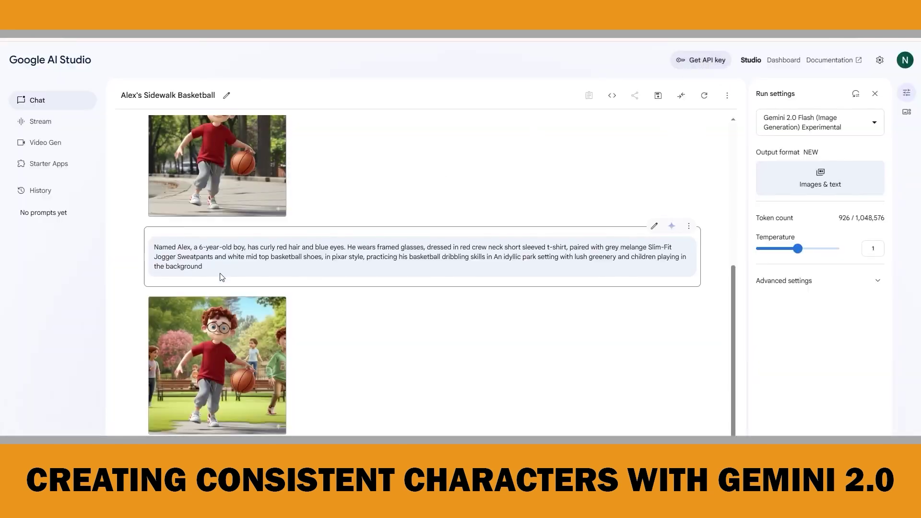
Delete the park image response and the idyllic-park prompt turn.
scroll(237, 269, "up", 1)
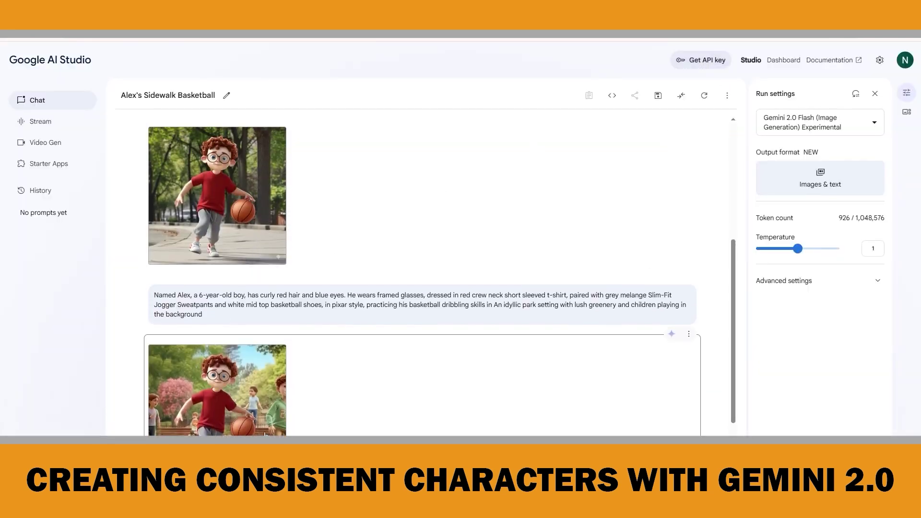
scroll(438, 391, "down", 1)
scroll(448, 384, "up", 1)
scroll(448, 384, "down", 1)
scroll(448, 384, "up", 1)
scroll(448, 384, "down", 1)
scroll(450, 386, "up", 1)
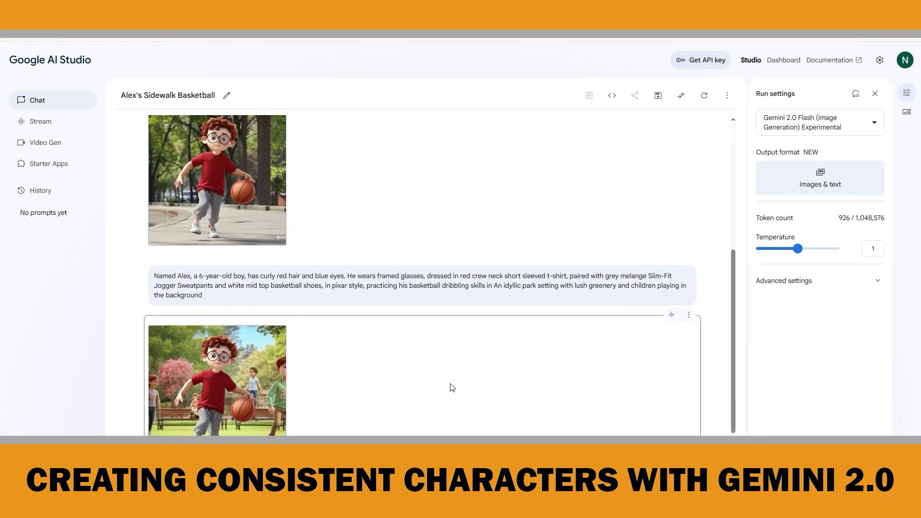
scroll(511, 402, "down", 1)
left_click(689, 286)
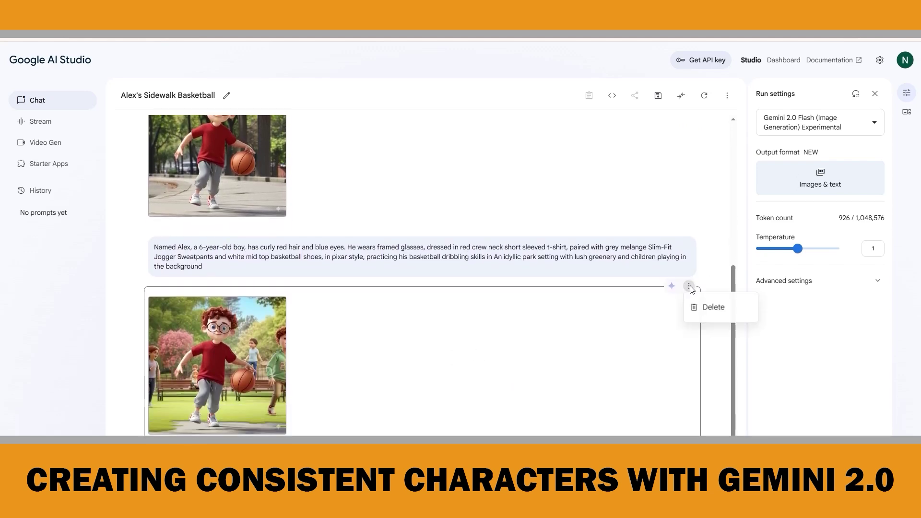
left_click(704, 307)
left_click(689, 395)
left_click(696, 417)
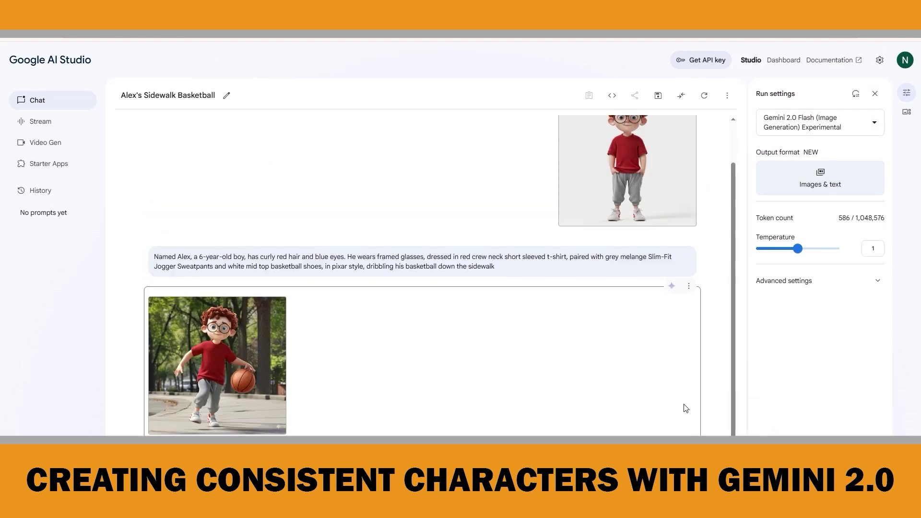
Delete the sidewalk image and prompt, then resubmit the idyllic-park prompt.
left_click(689, 286)
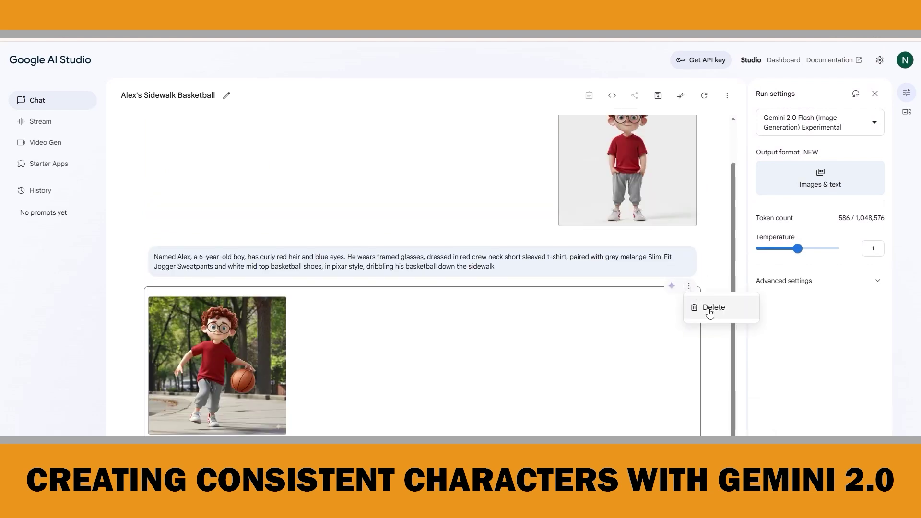
left_click(710, 312)
left_click(695, 284)
left_click(720, 309)
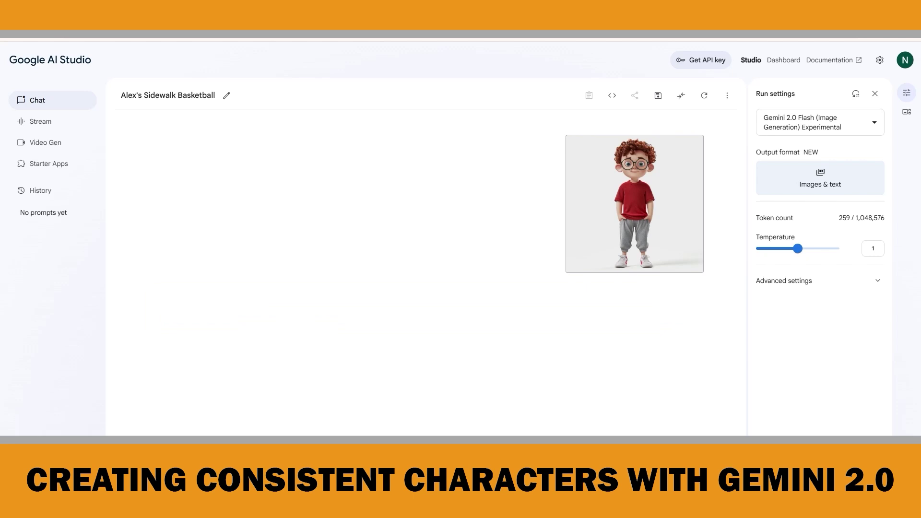
key("ctrl+Return")
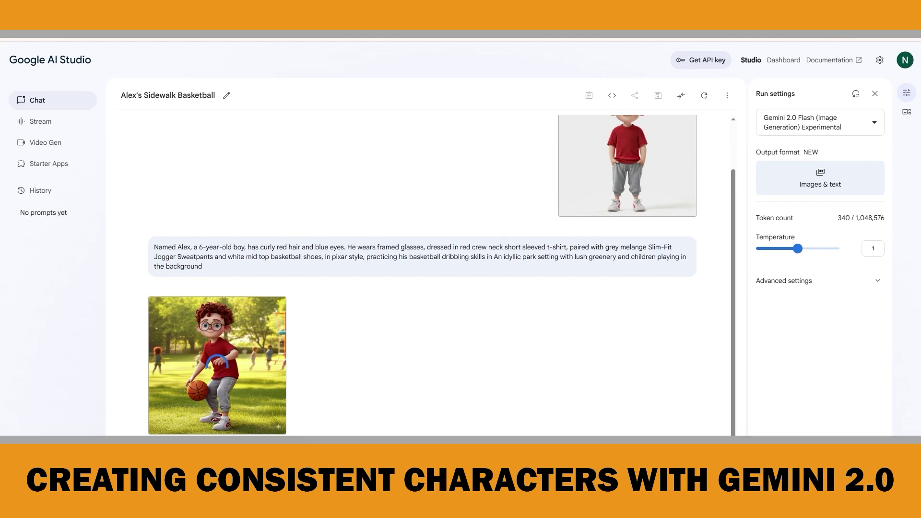
Open the fresh park-lawn dribbling image full size and scroll through it.
left_click(255, 350)
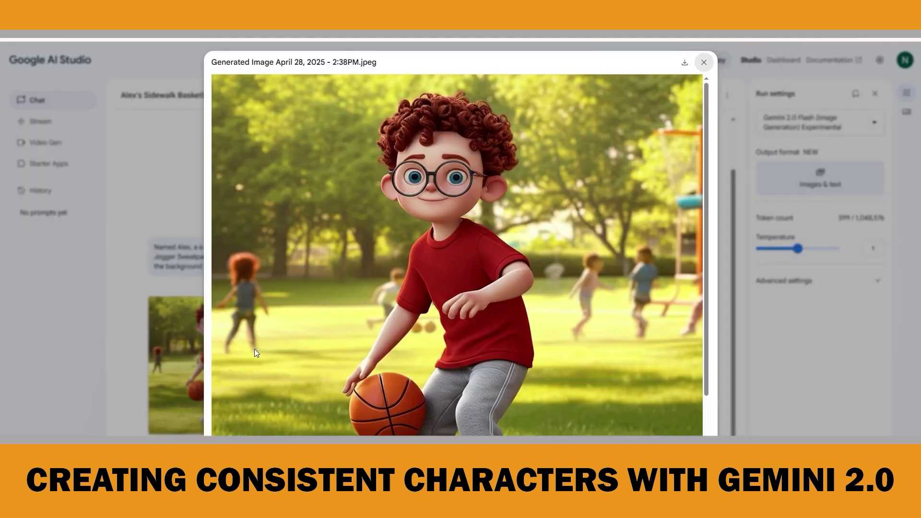
scroll(603, 276, "down", 2)
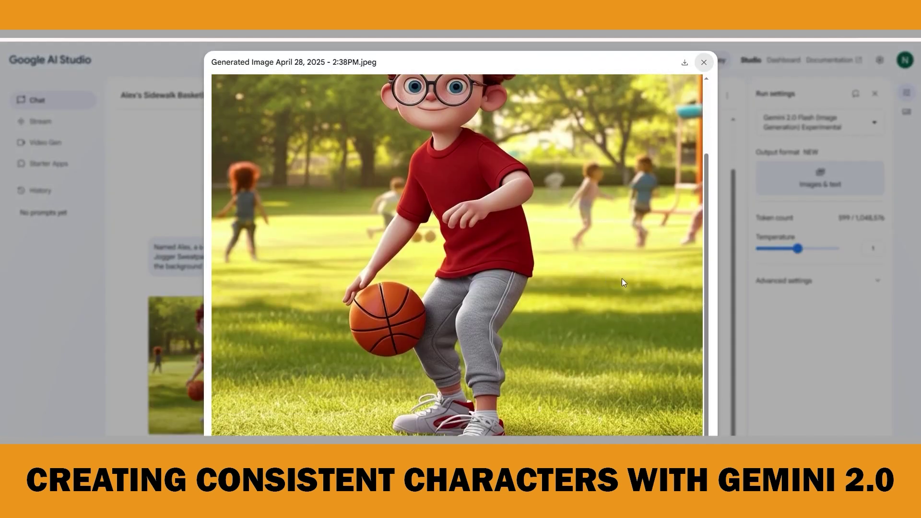
scroll(623, 281, "up", 2)
Run the revised prompt of Alex watching older kids on the court, then inspect the image.
left_click(703, 63)
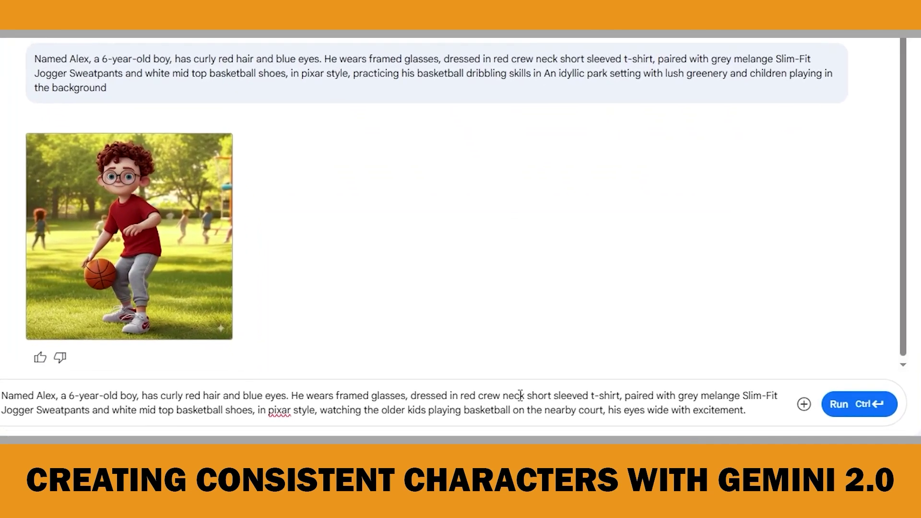
left_click_drag(322, 412, 759, 424)
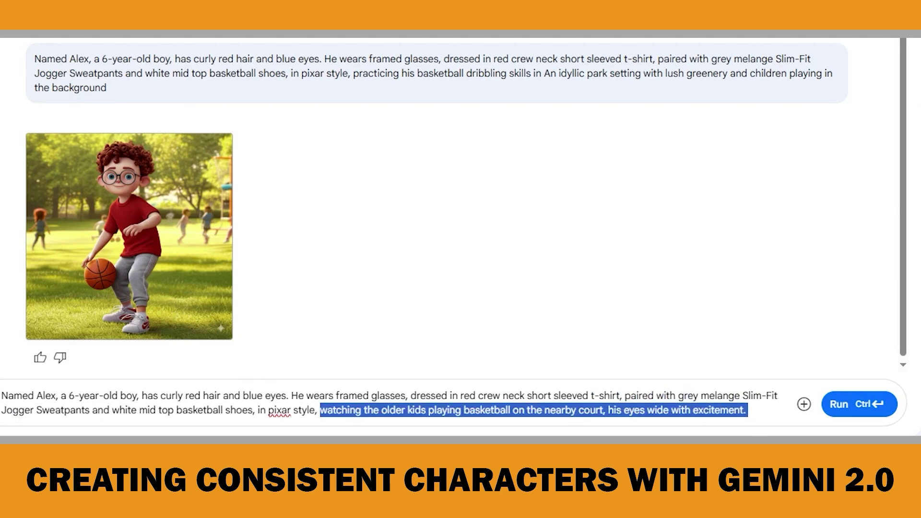
left_click(838, 415)
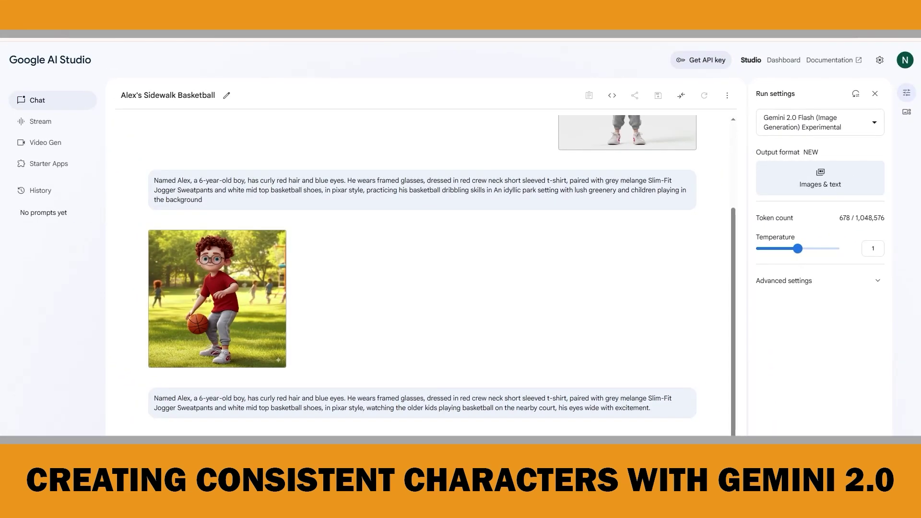
left_click(249, 345)
scroll(609, 355, "down", 3)
scroll(624, 338, "up", 3)
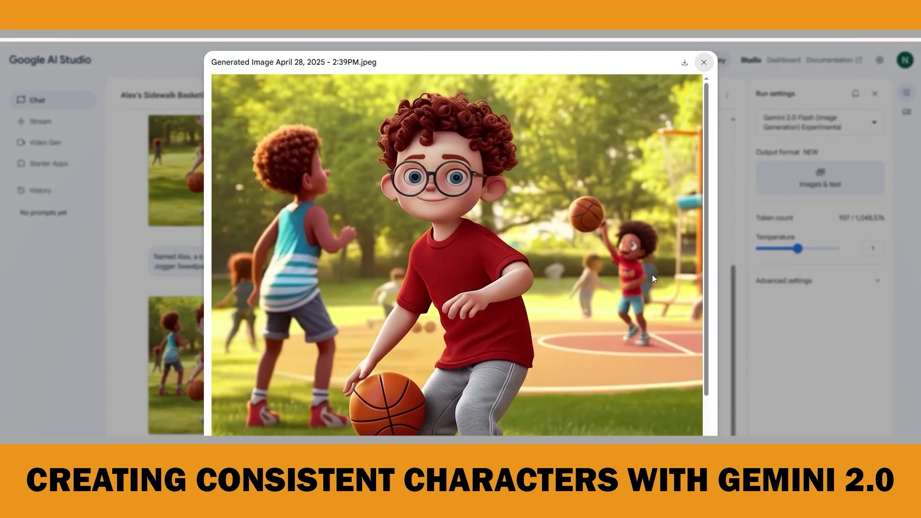
left_click(703, 62)
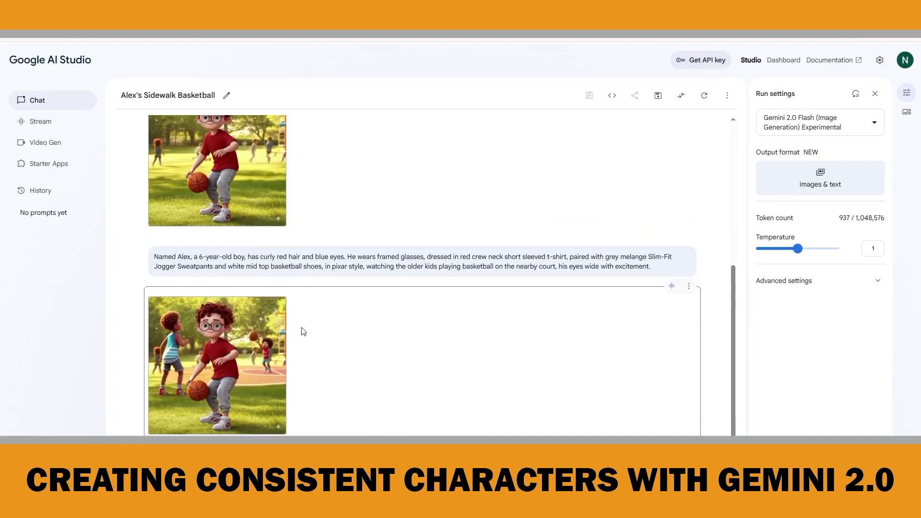
Delete the court-watching image and its prompt.
left_click(689, 286)
left_click(713, 307)
left_click(688, 407)
left_click(713, 428)
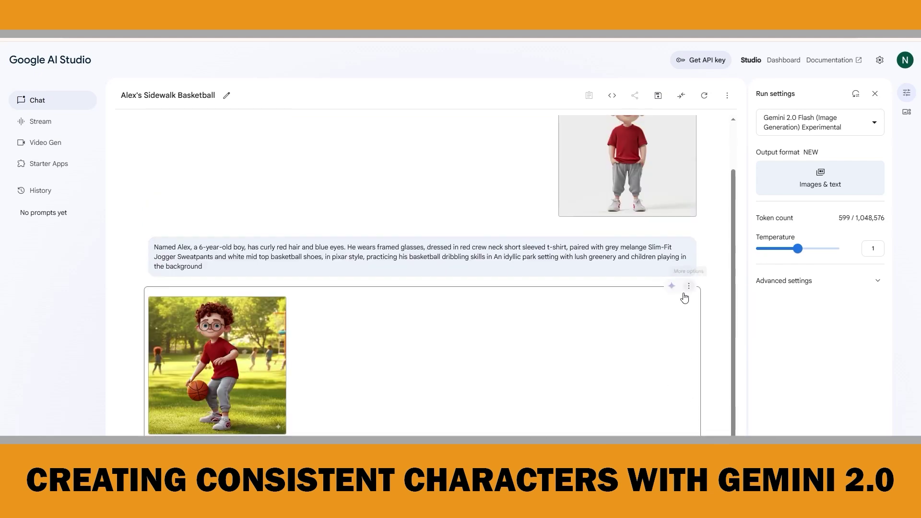
Delete the park dribbling image and the idyllic-park prompt.
left_click(690, 287)
left_click(700, 308)
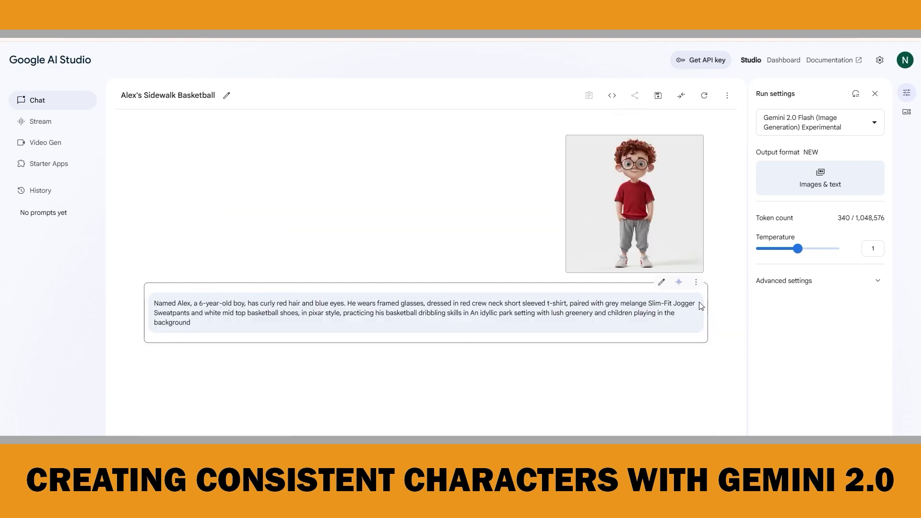
left_click(696, 283)
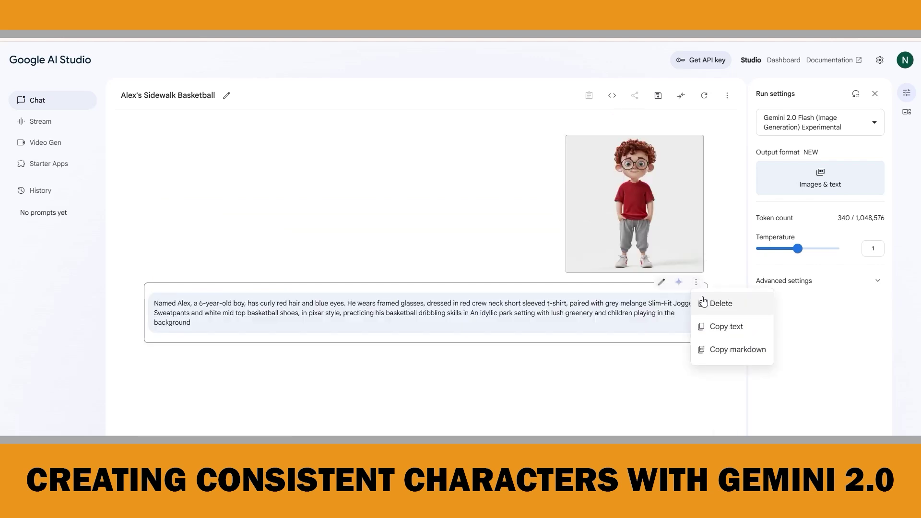
left_click(721, 304)
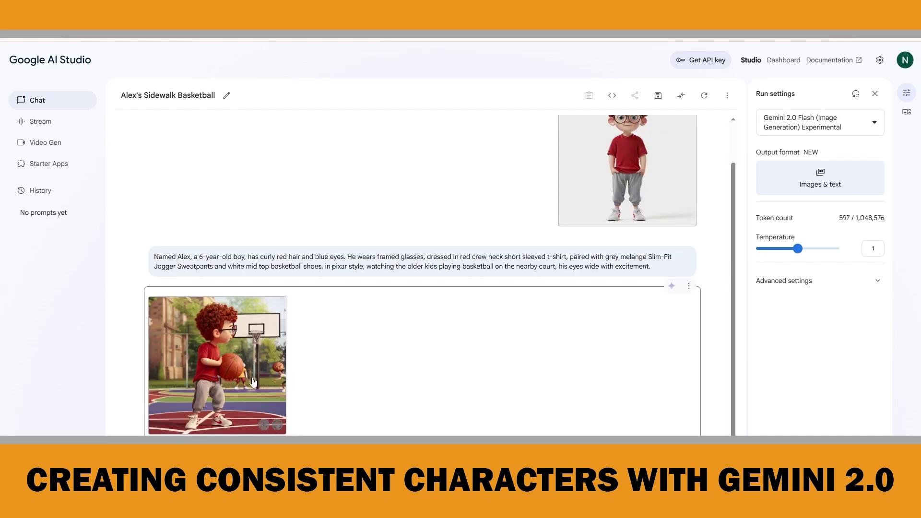
Inspect the court-watching image full size, then regenerate it with Rerun.
left_click(287, 374)
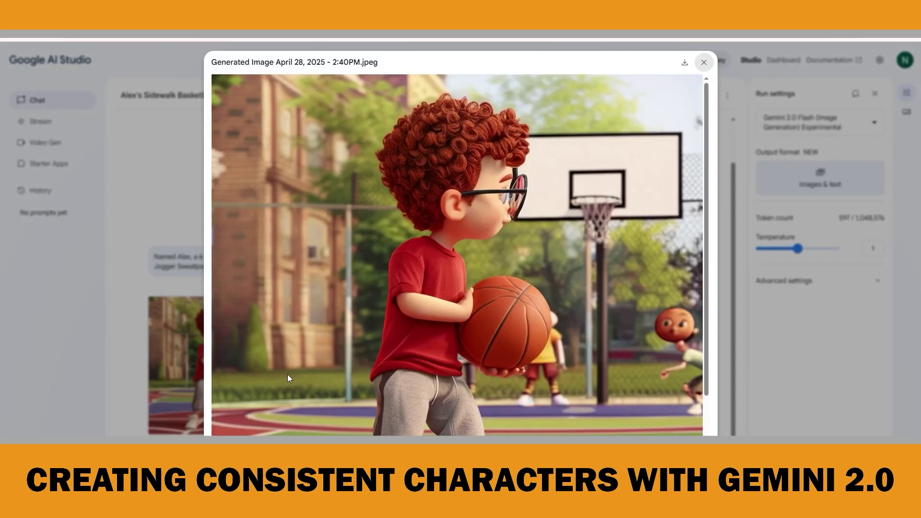
scroll(655, 290, "down", 3)
scroll(659, 283, "up", 3)
left_click(703, 64)
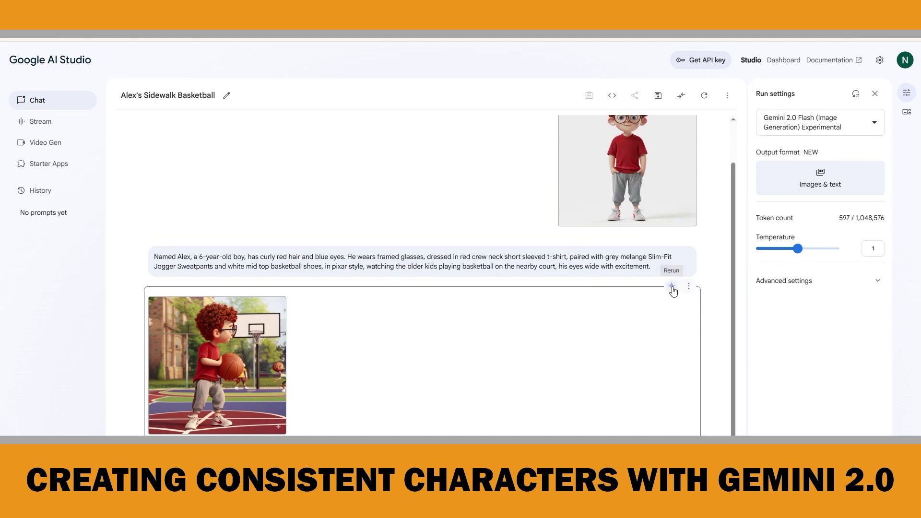
left_click(672, 287)
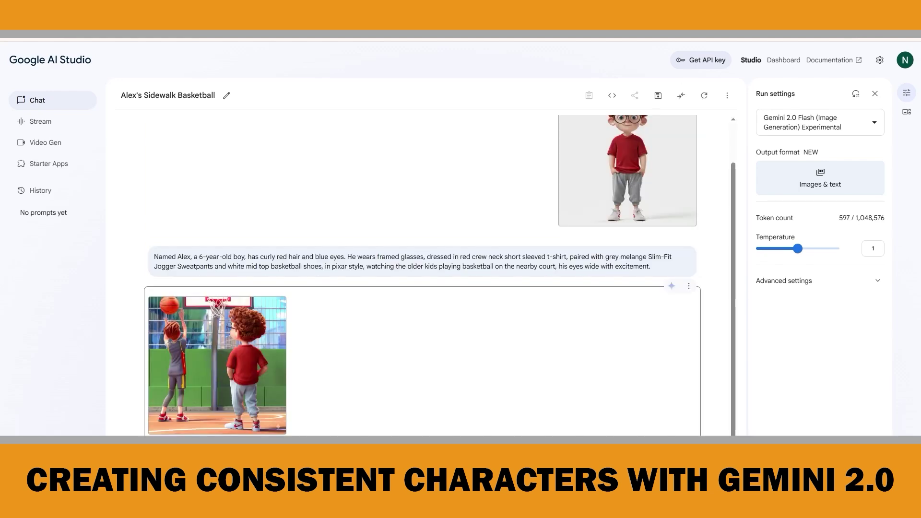
Check the regenerated image of Alex beside an older kid shooting, then send the hesitating-at-court-edge prompt.
left_click(240, 364)
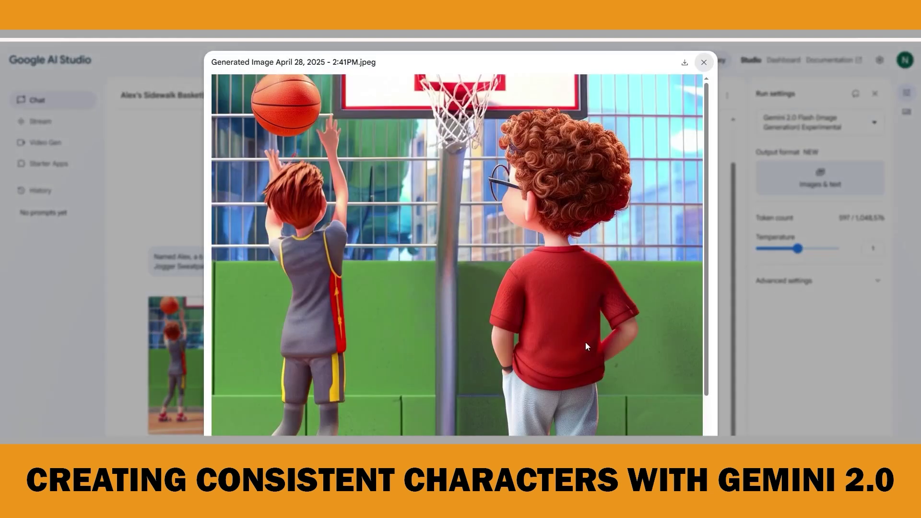
scroll(594, 321, "down", 2)
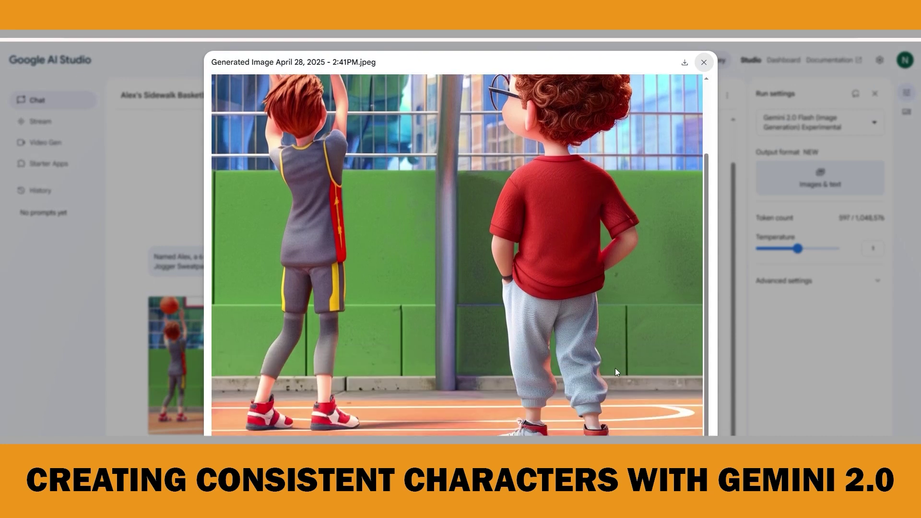
scroll(617, 372, "up", 2)
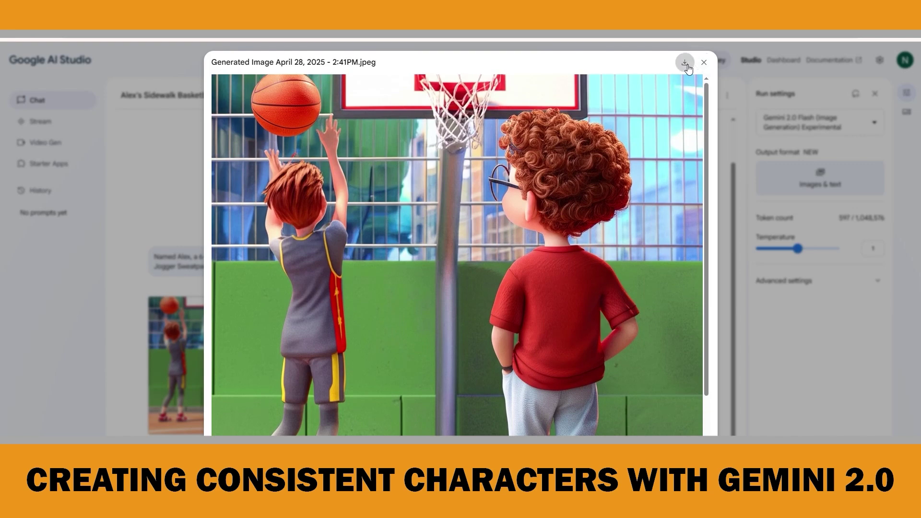
left_click(703, 62)
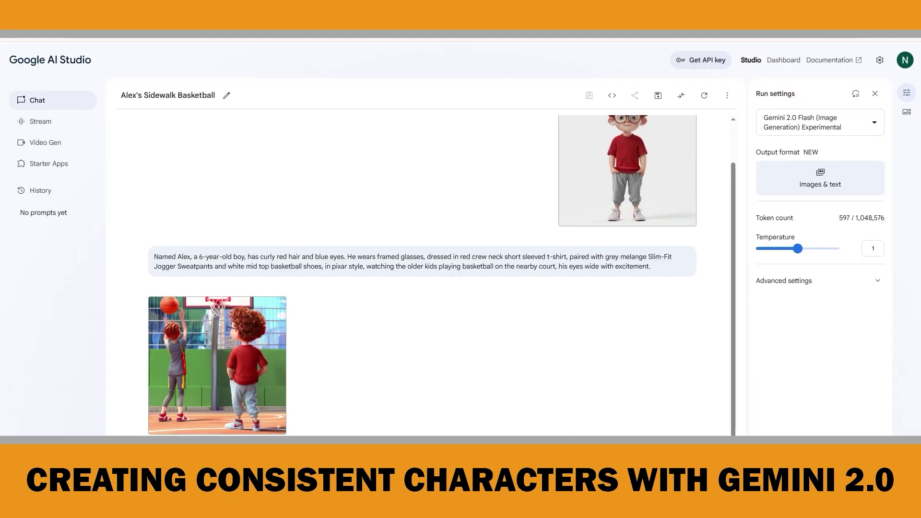
key("ctrl+Return")
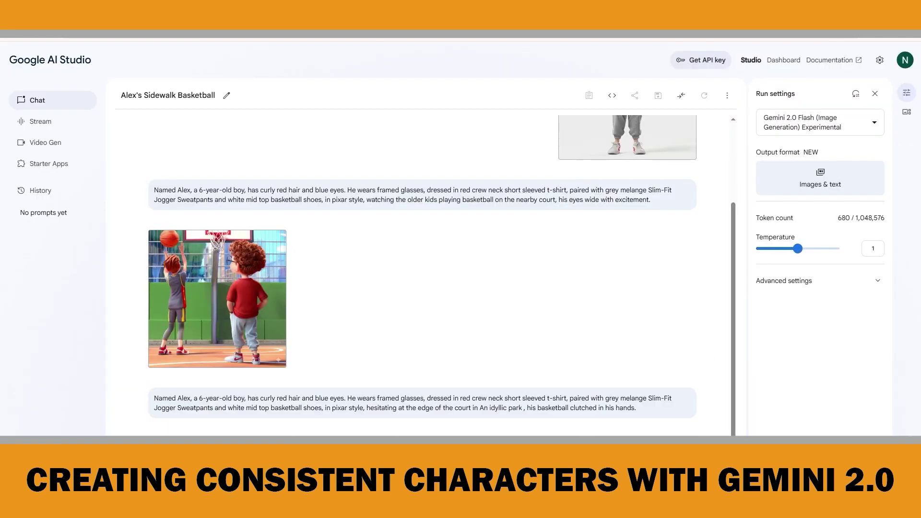